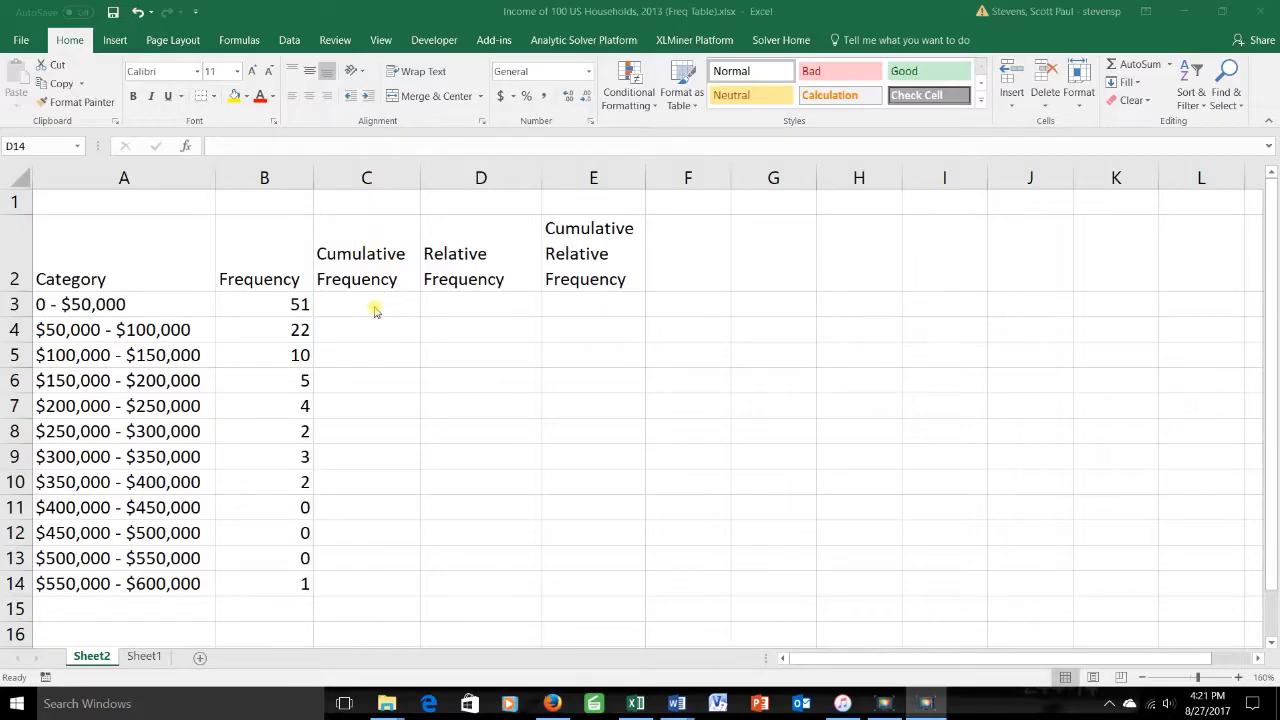
# Enter =B3 in C3 so the first cumulative frequency shows 51
pyautogui.hotkey('alt', 'Tab')
pyautogui.click(373, 306)
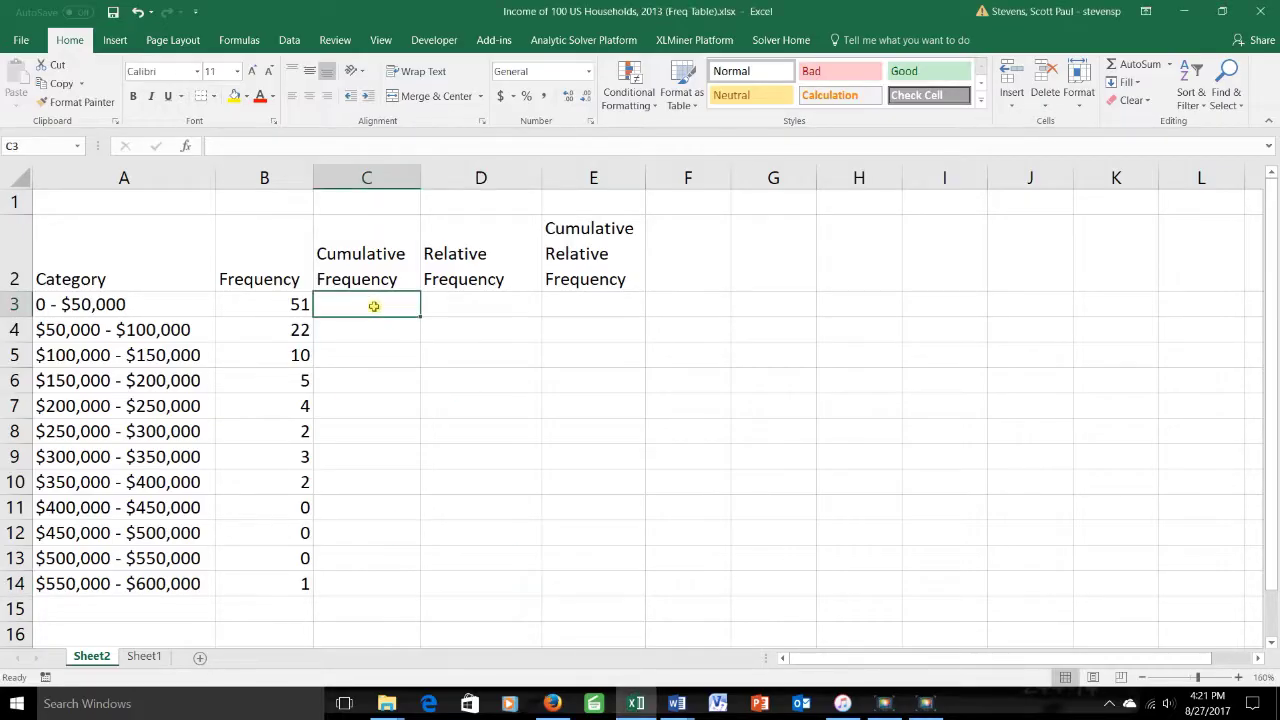
pyautogui.write('=')
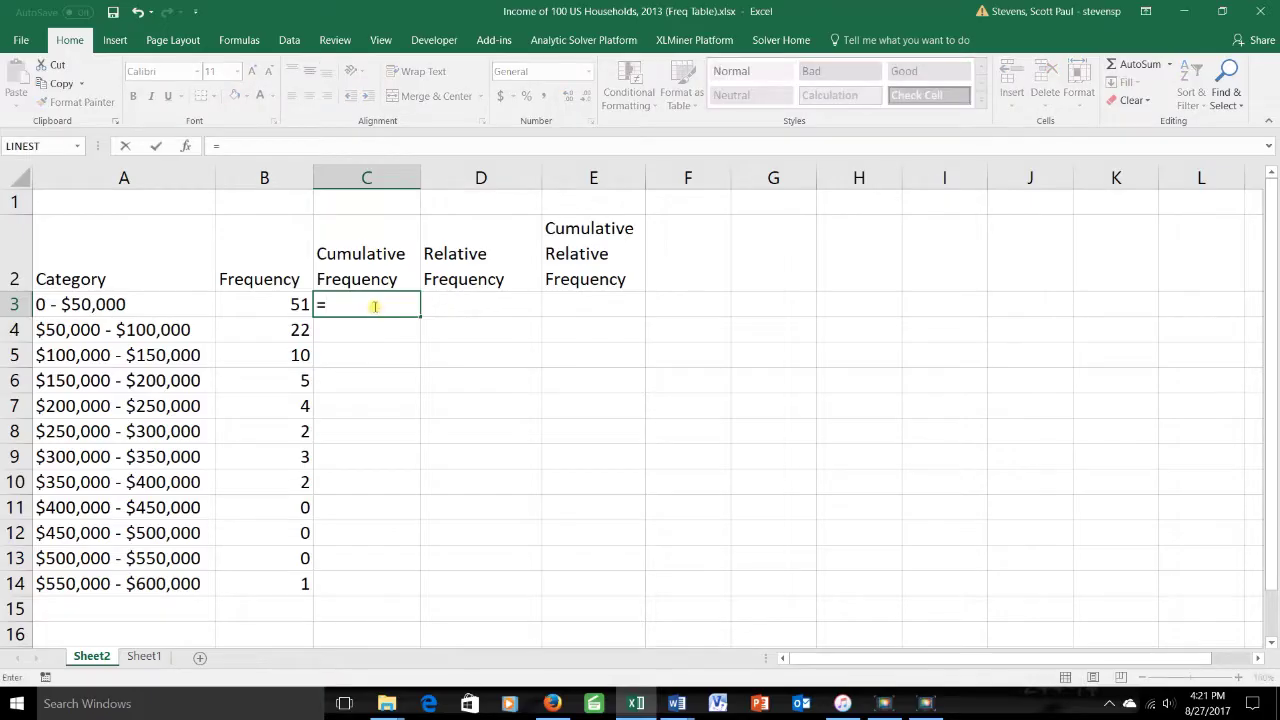
pyautogui.press('Left')
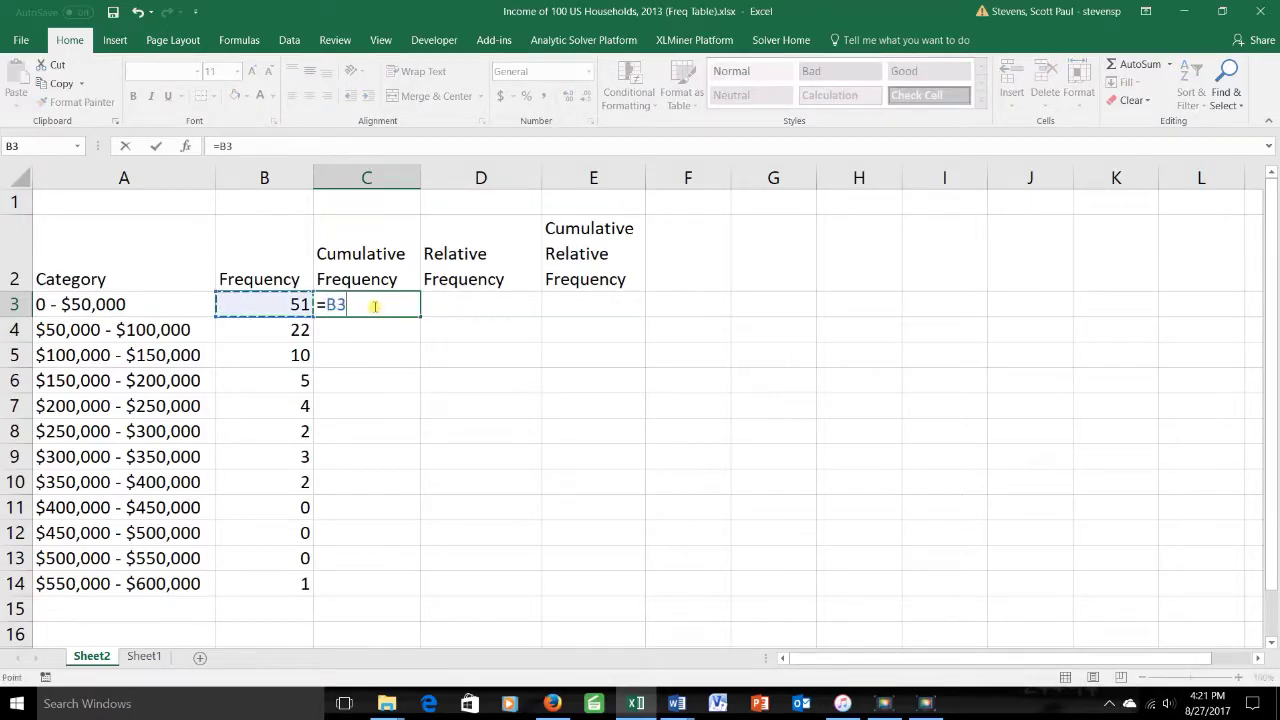
pyautogui.press('Return')
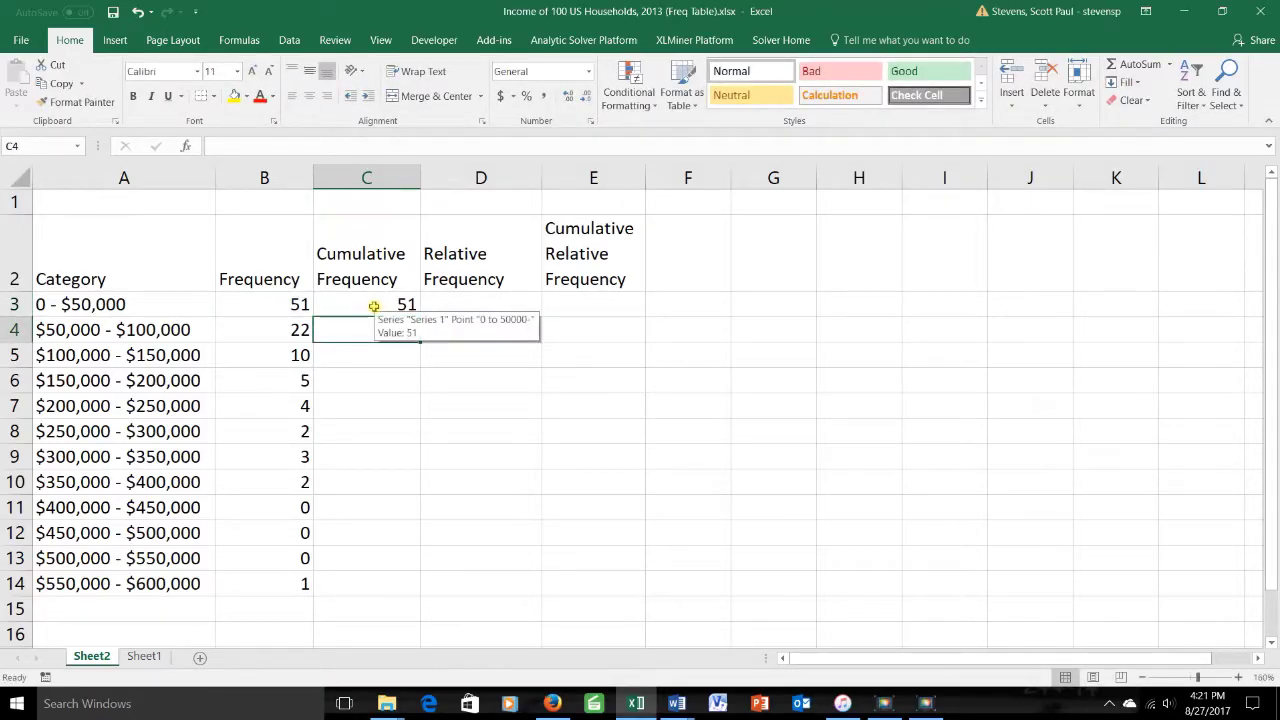
# Enter the running total =C3+B4 in C4 and fill it down to C14
pyautogui.write('=')
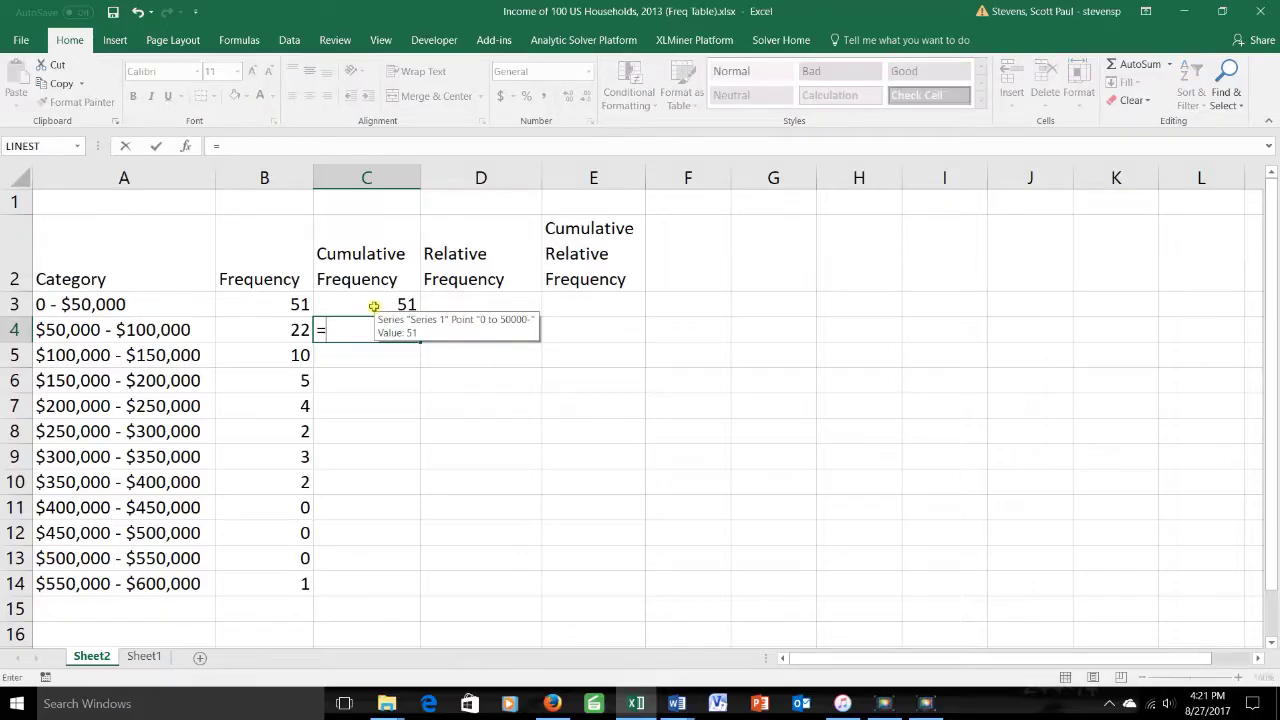
pyautogui.press('Up')
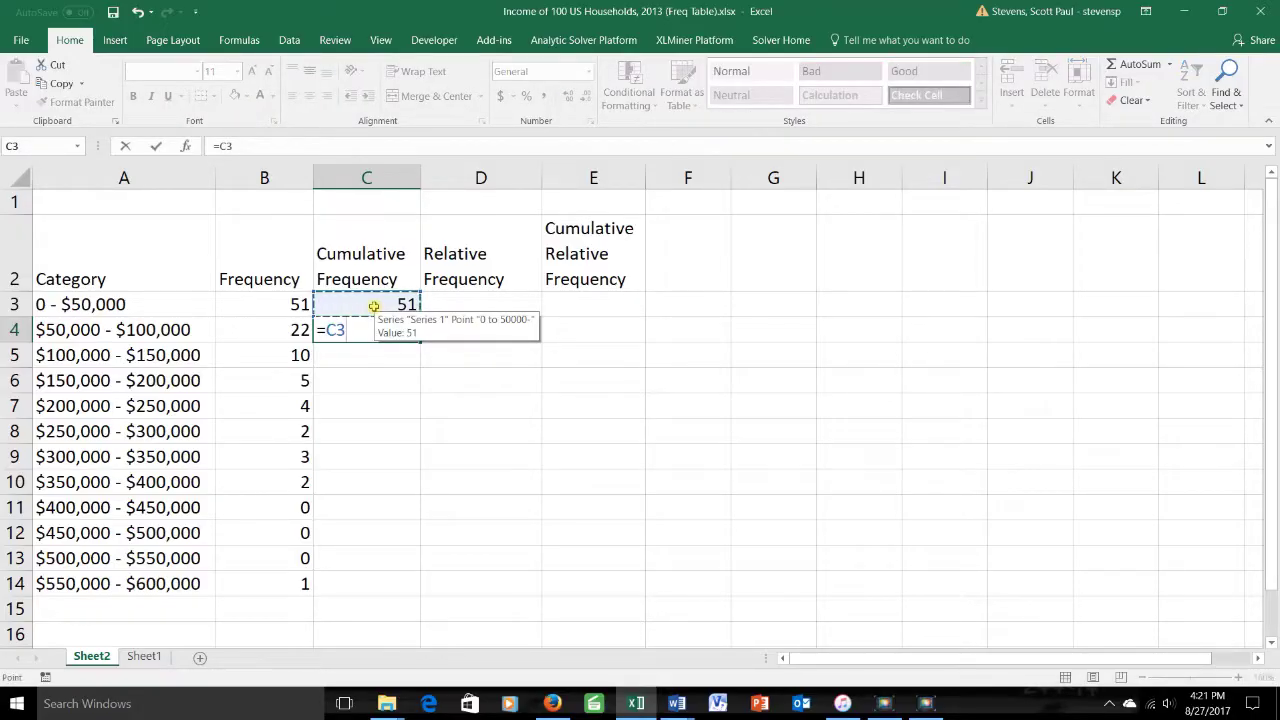
pyautogui.write('+')
pyautogui.press('Left')
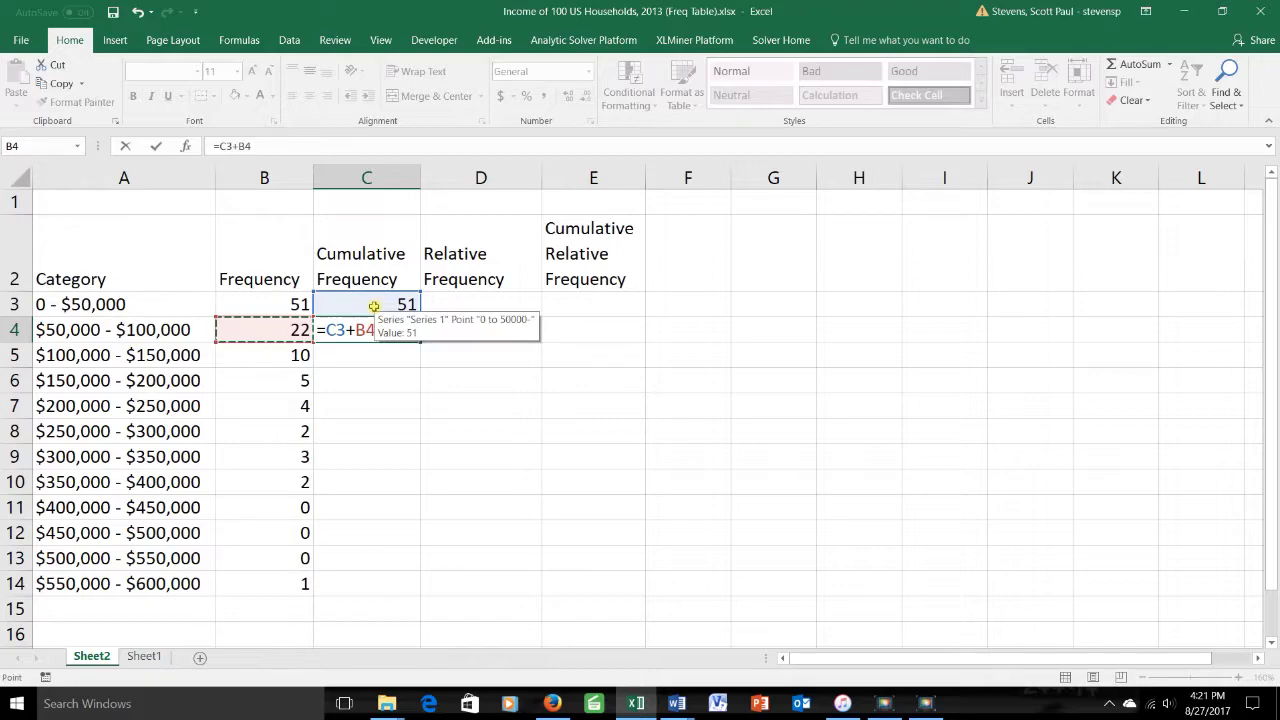
pyautogui.press('Return')
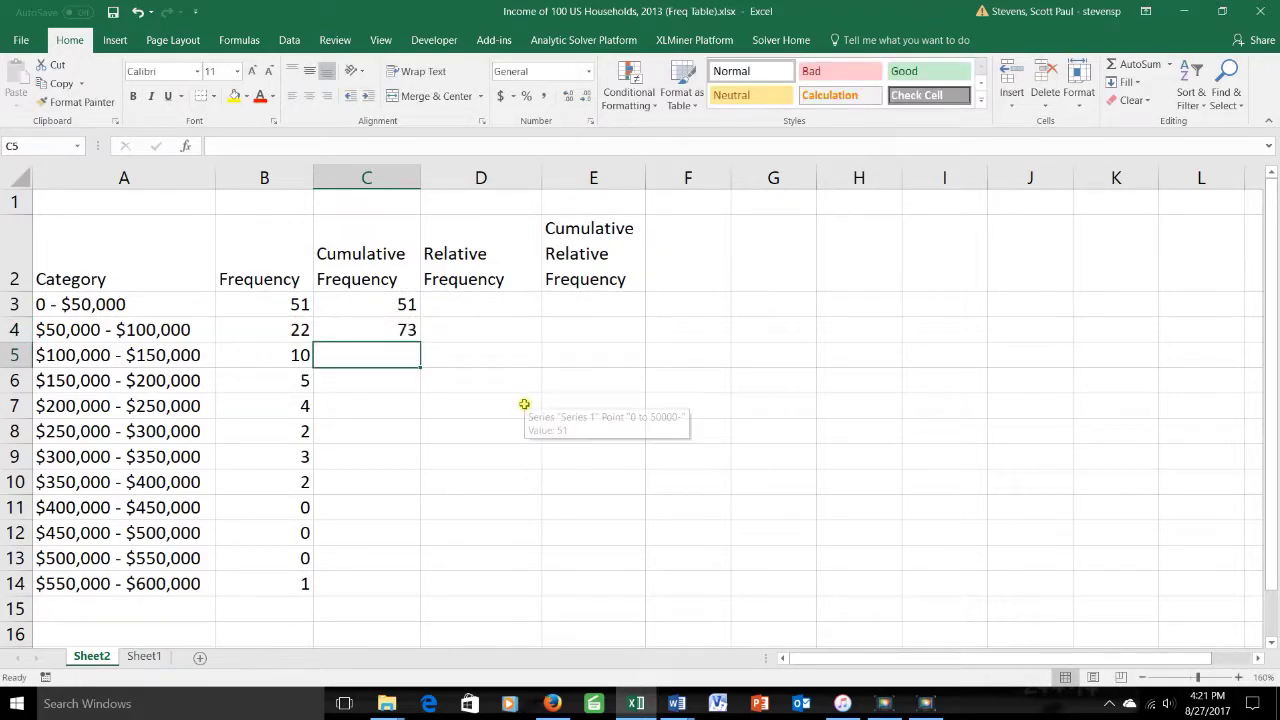
pyautogui.doubleClick(397, 334)
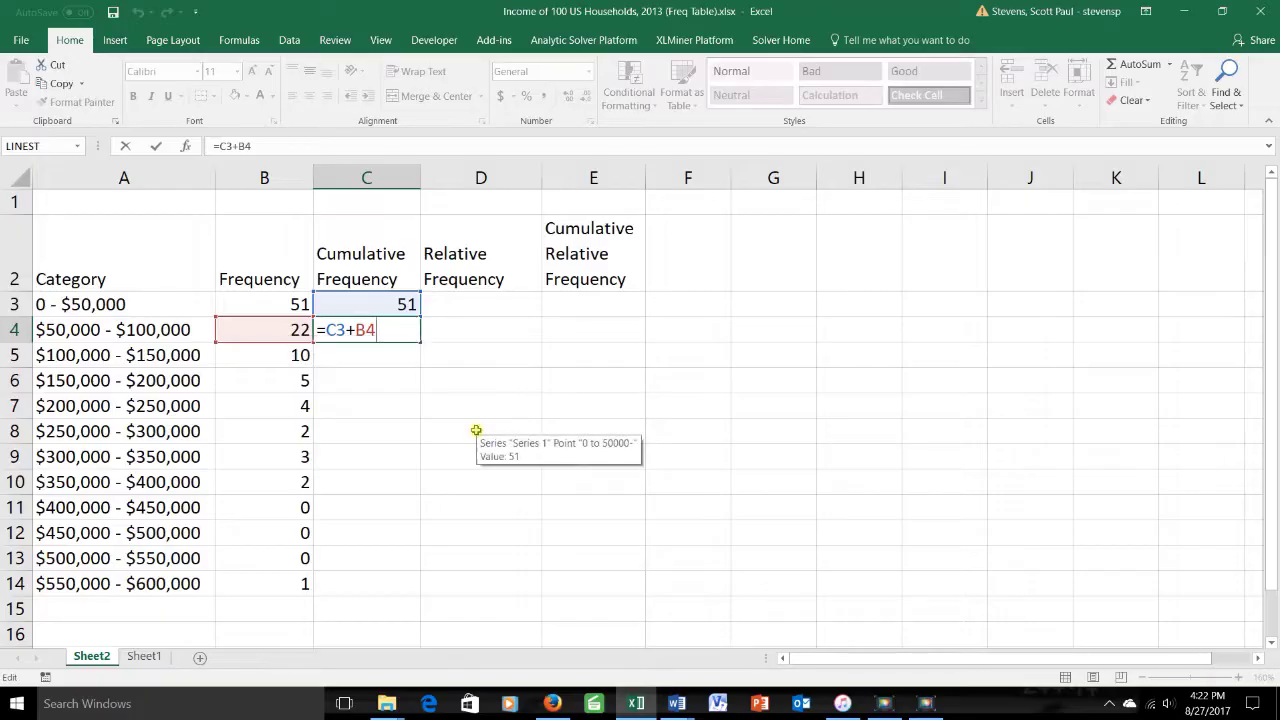
pyautogui.press('Return')
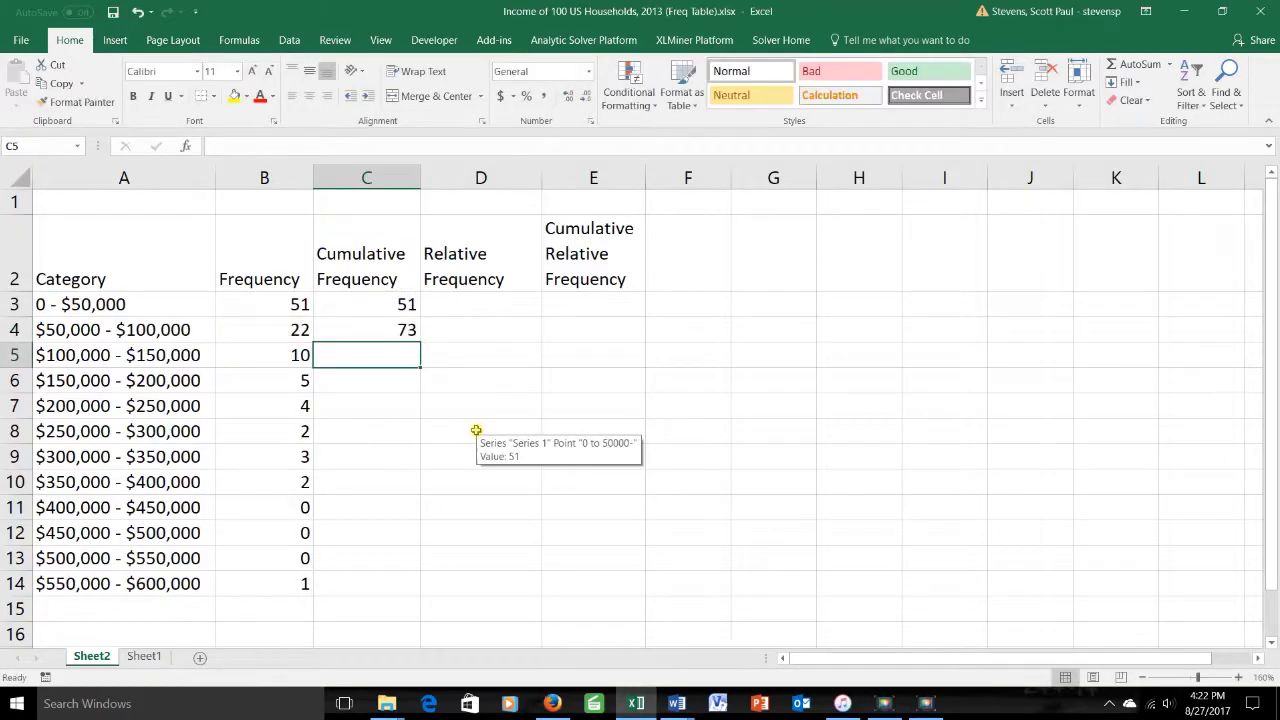
pyautogui.click(382, 330)
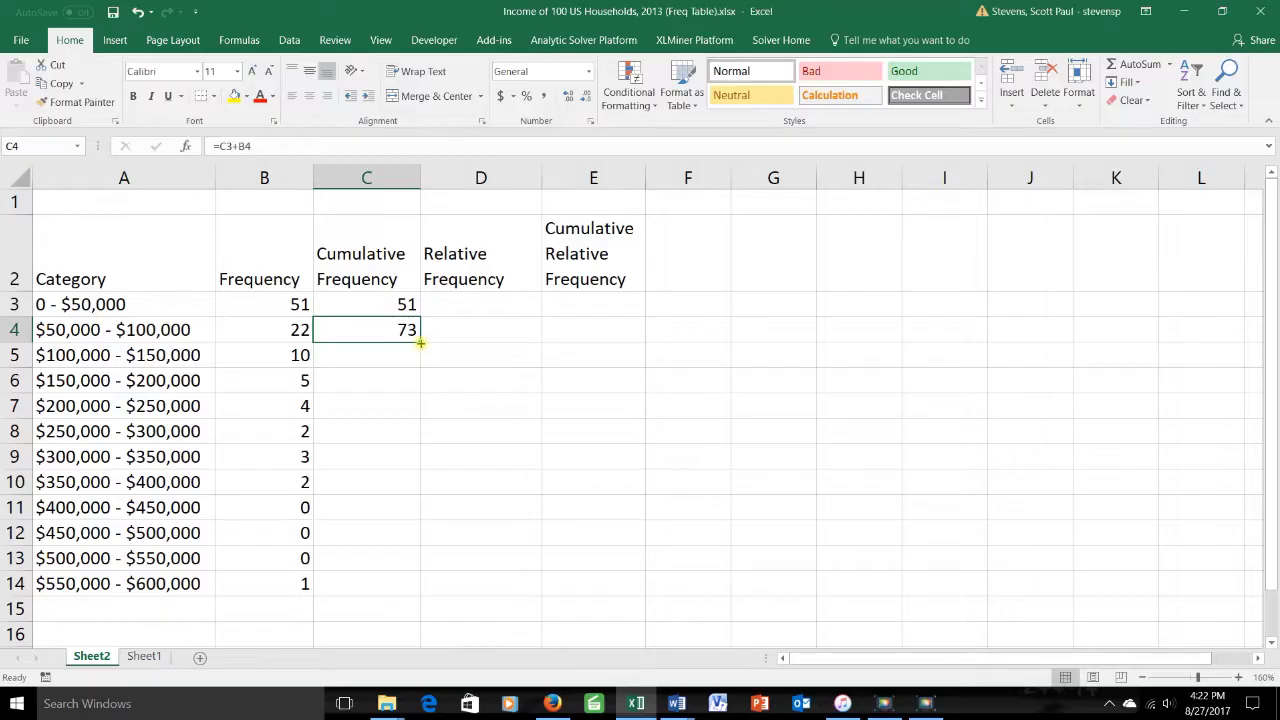
pyautogui.moveTo(420, 343); pyautogui.dragTo(408, 597)
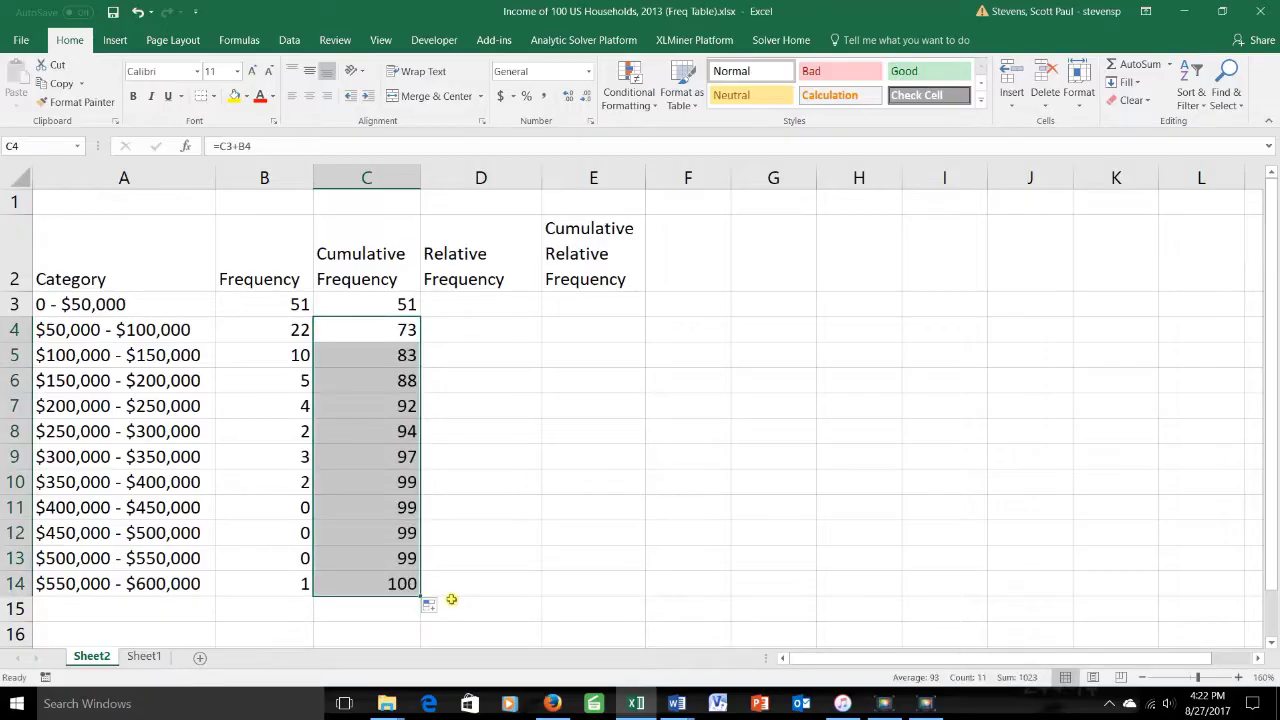
# Put =SUM(B3:B14) in B15 so the Frequency total shows 100
pyautogui.click(406, 405)
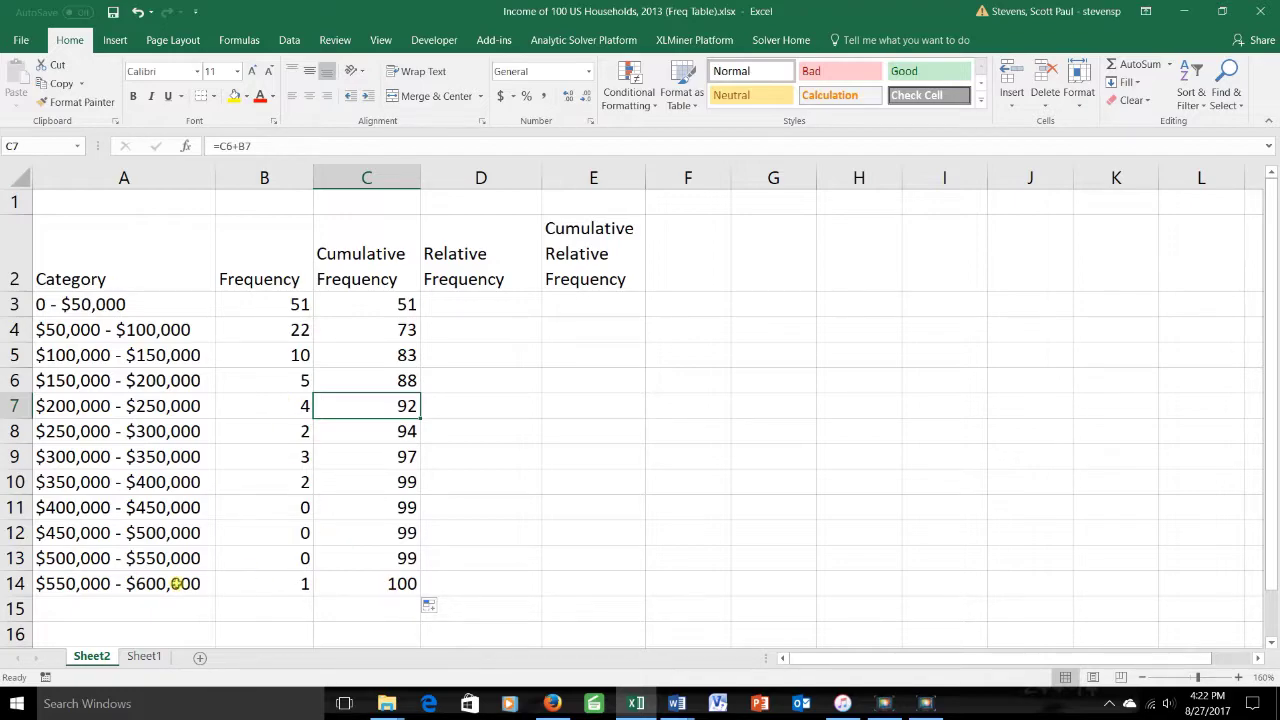
pyautogui.click(267, 613)
pyautogui.write('=sum(')
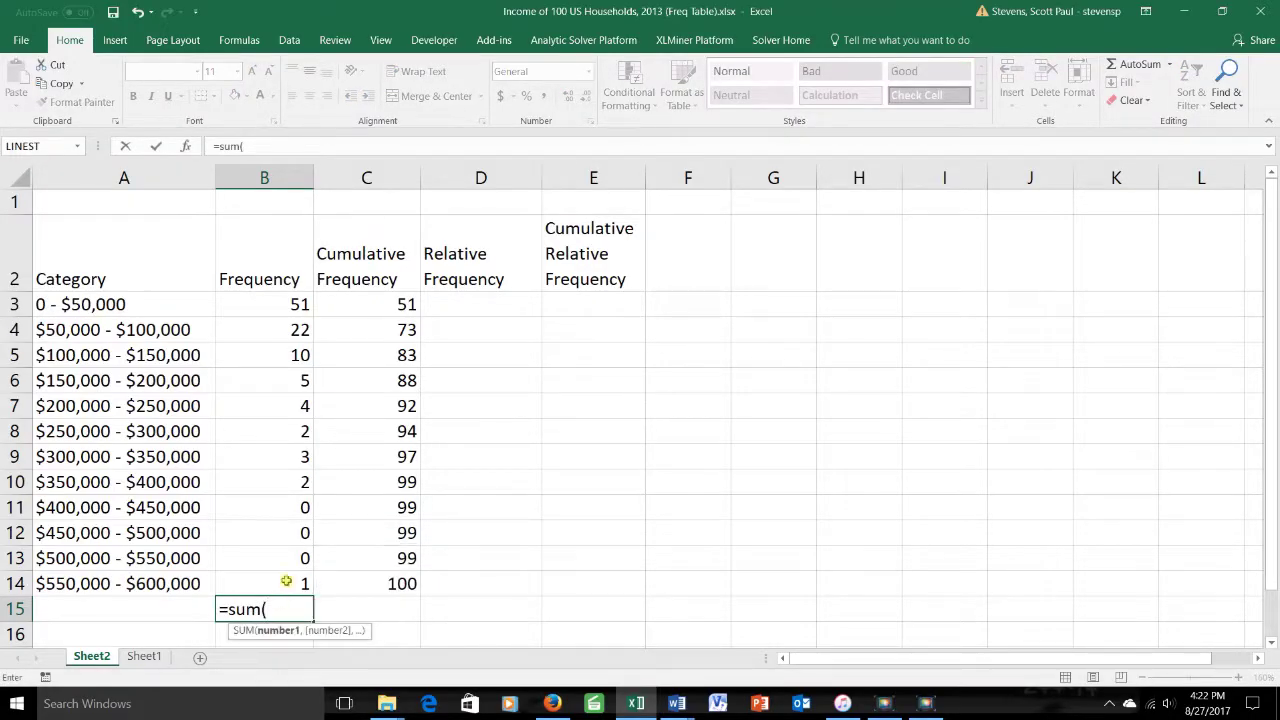
pyautogui.moveTo(285, 583); pyautogui.dragTo(287, 304)
pyautogui.press('Return')
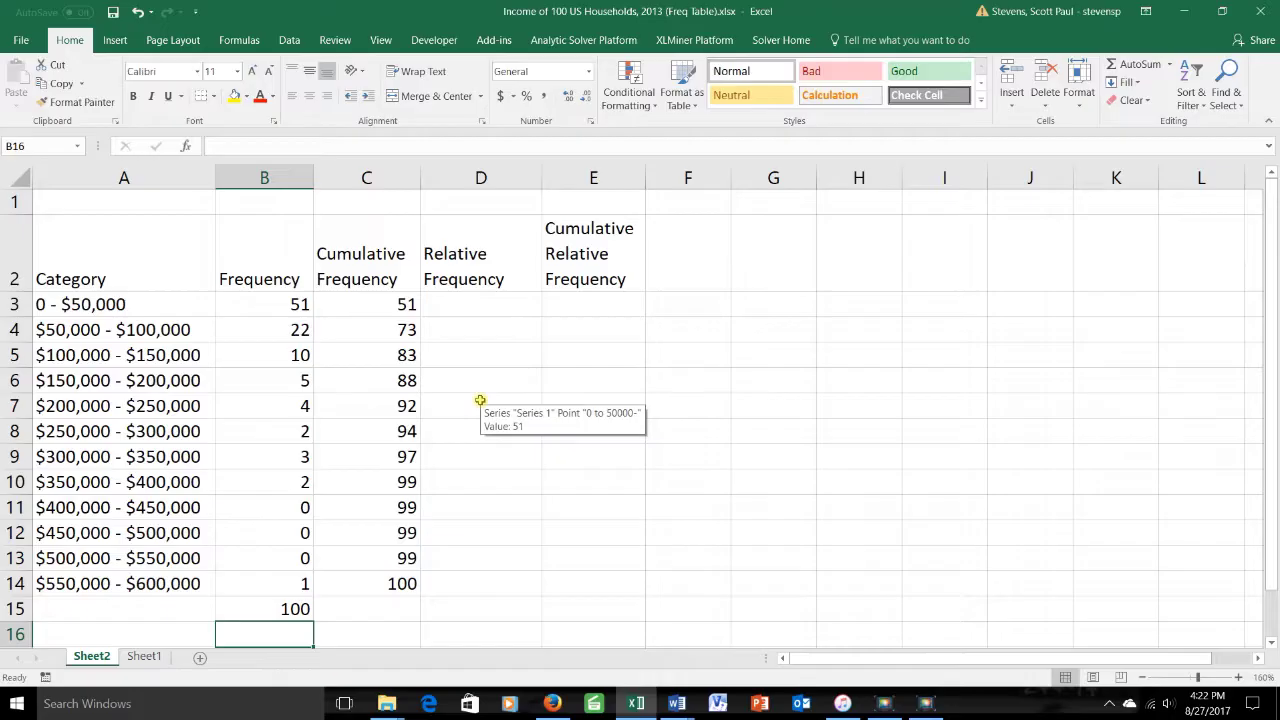
# Enter =B3/B15 in D3 as the first relative frequency
pyautogui.click(466, 307)
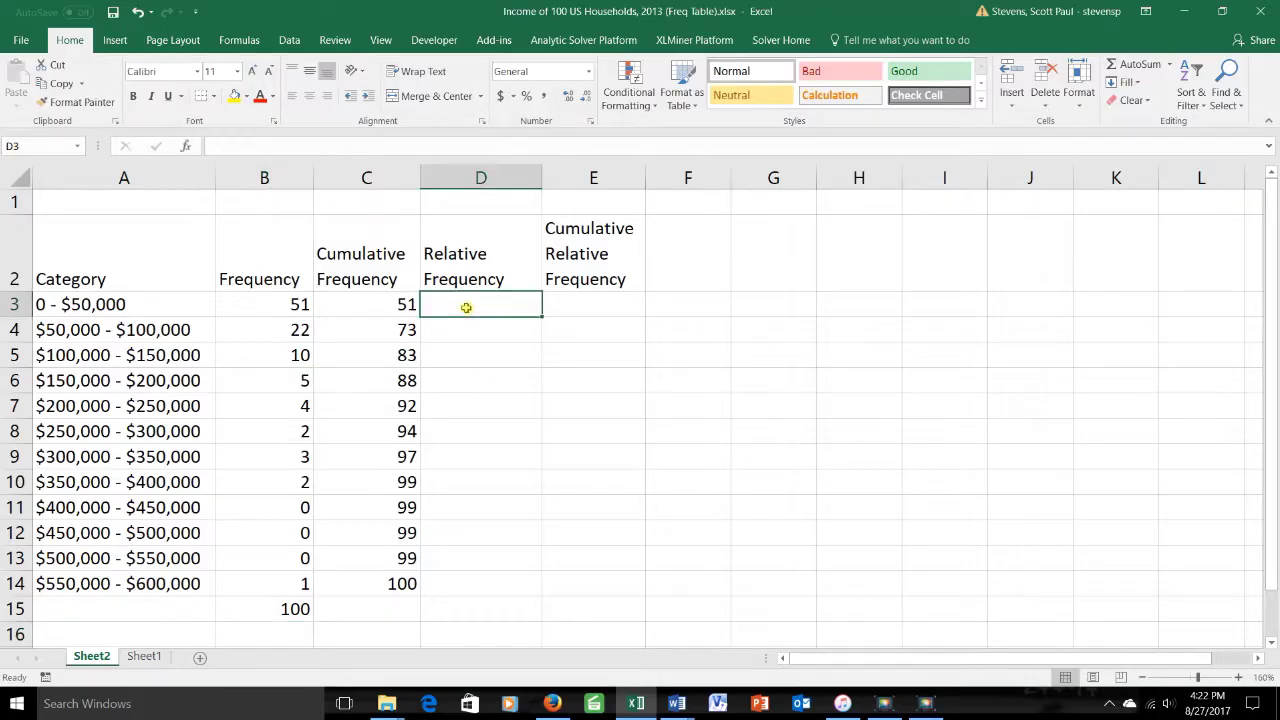
pyautogui.write('=')
pyautogui.click(304, 304)
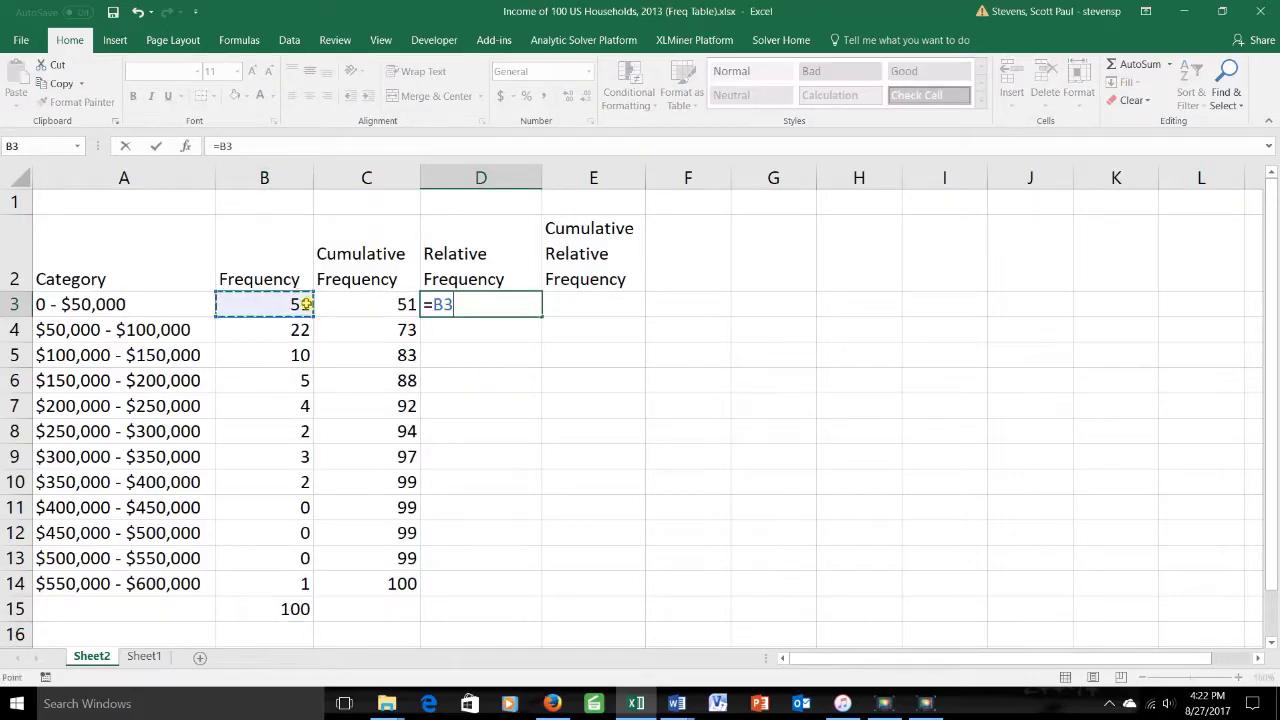
pyautogui.write('/')
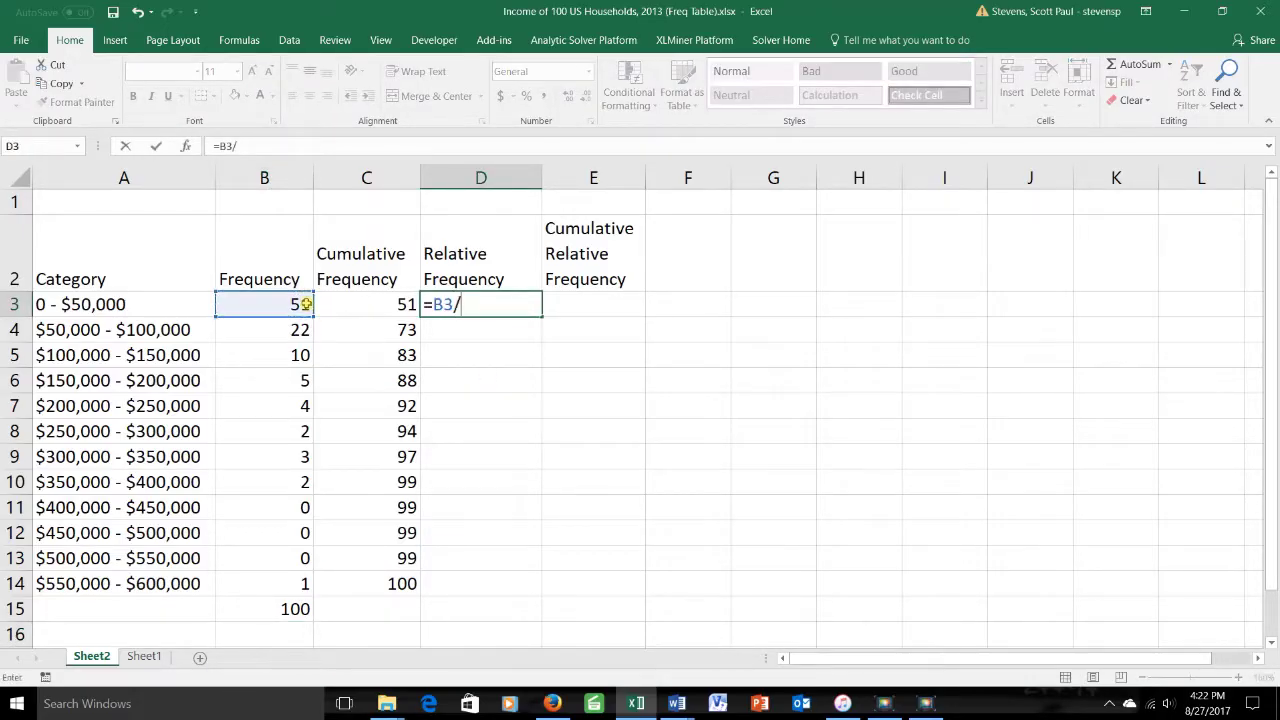
pyautogui.click(304, 603)
pyautogui.press('Return')
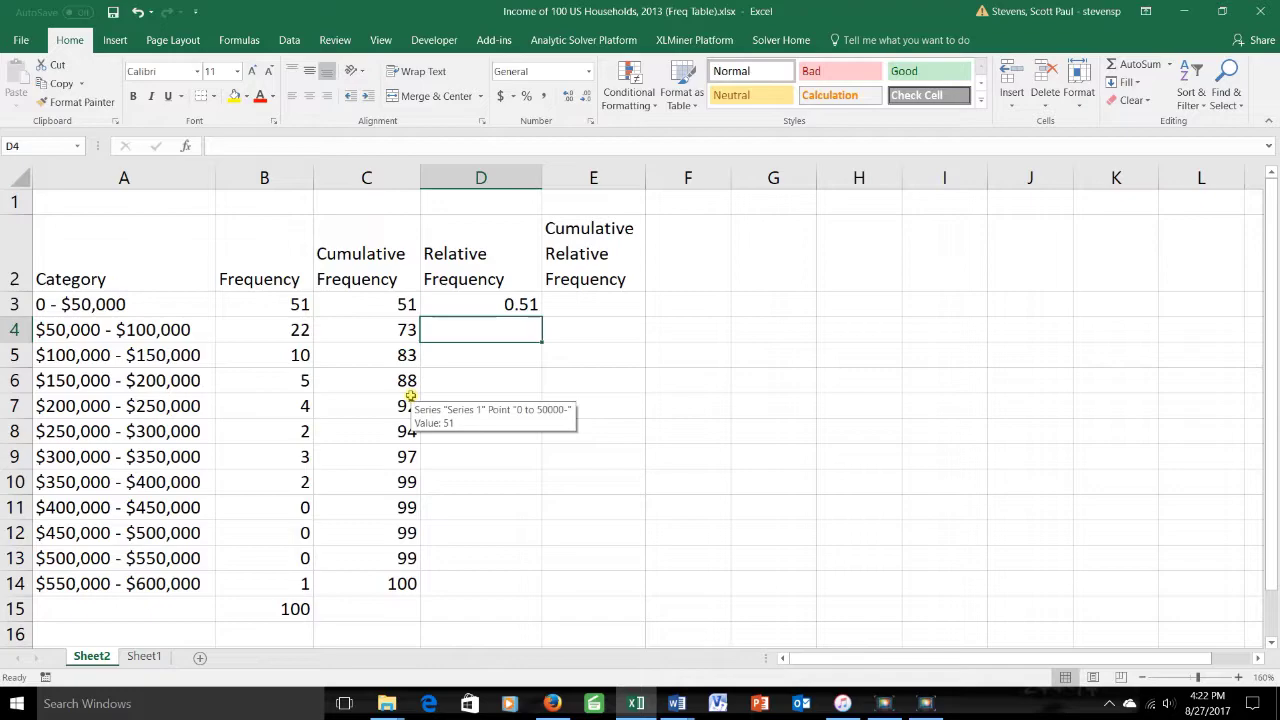
# Lock the divisor as =B3/$B$15 and fill the formula down to D14
pyautogui.click(510, 305)
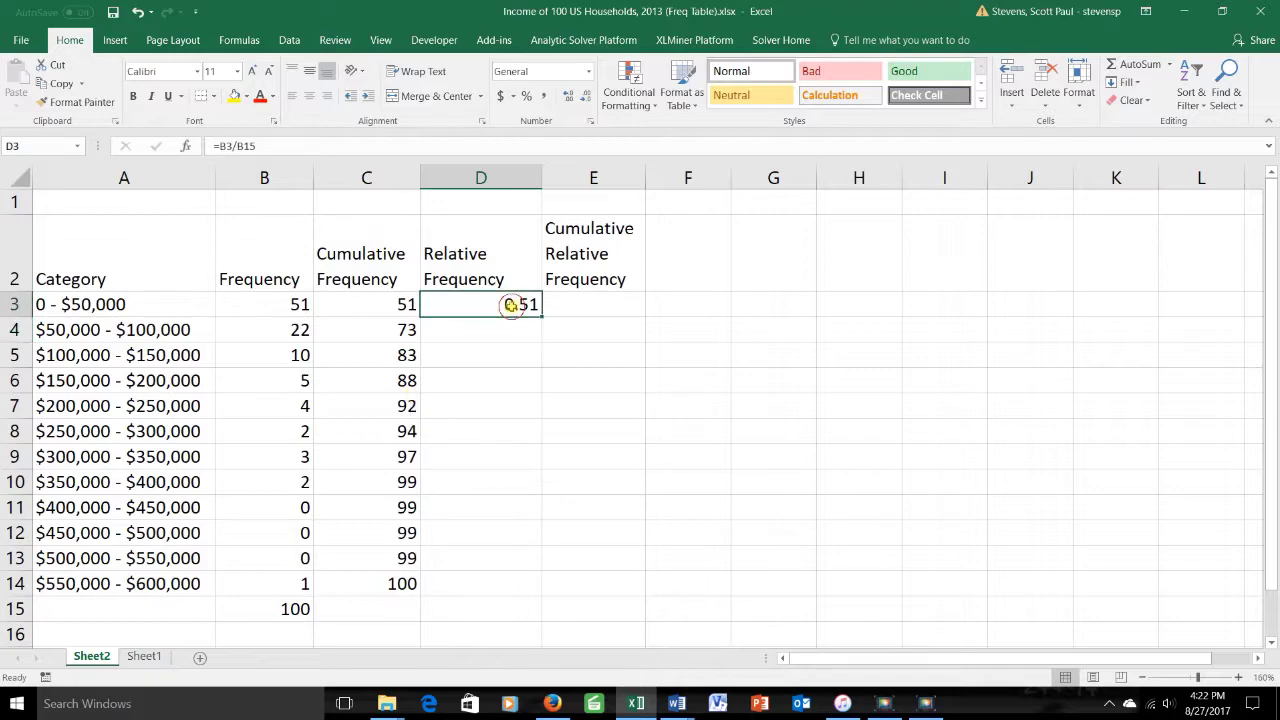
pyautogui.click(240, 147)
pyautogui.write('$B')
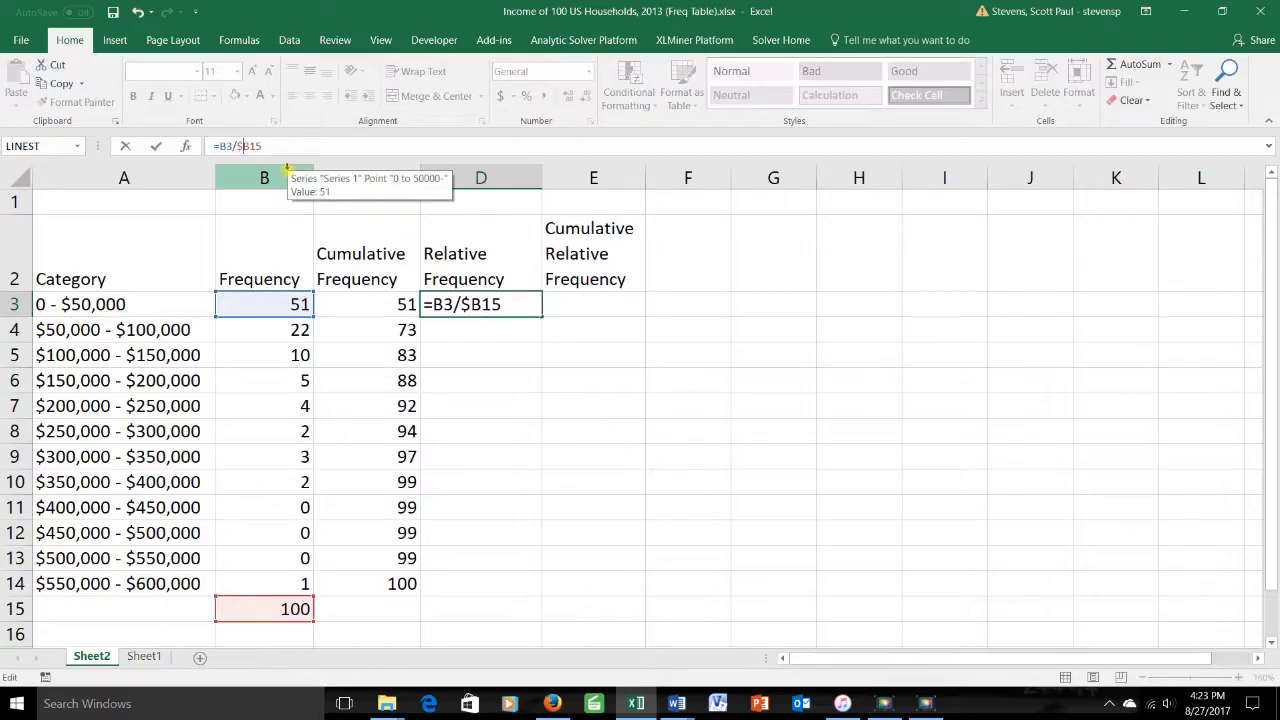
pyautogui.write('$')
pyautogui.press('Return')
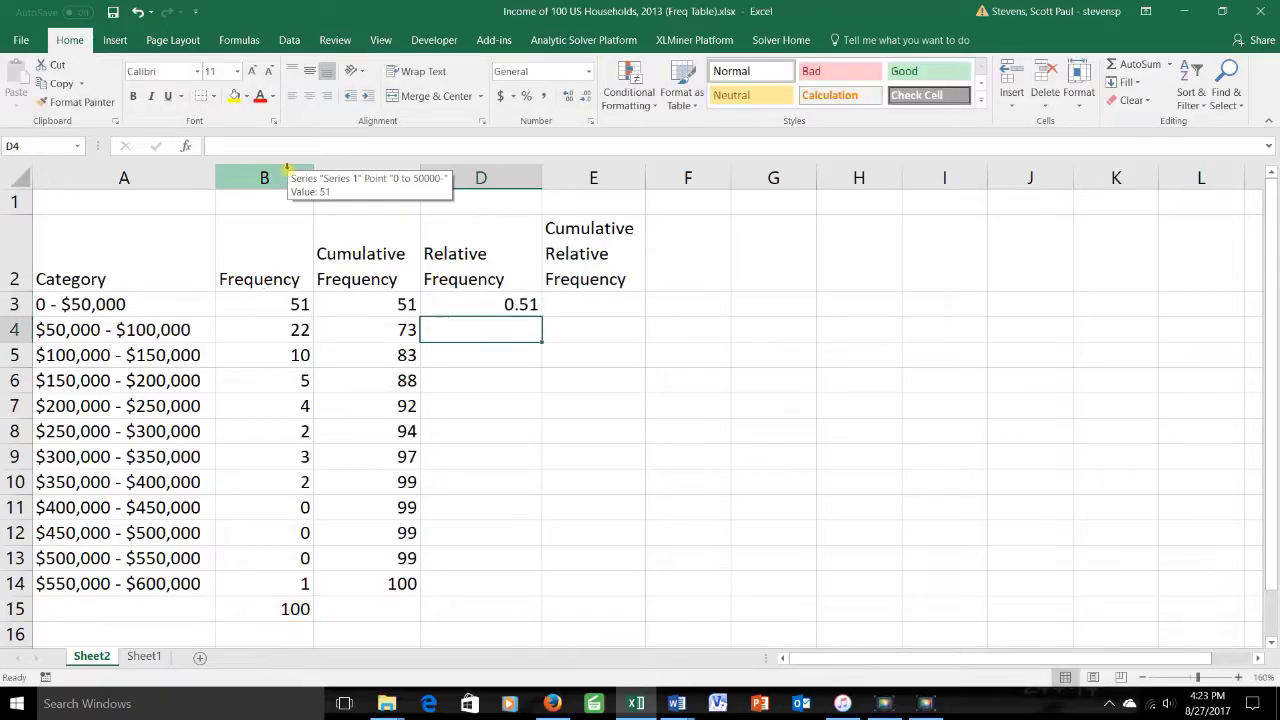
pyautogui.click(495, 303)
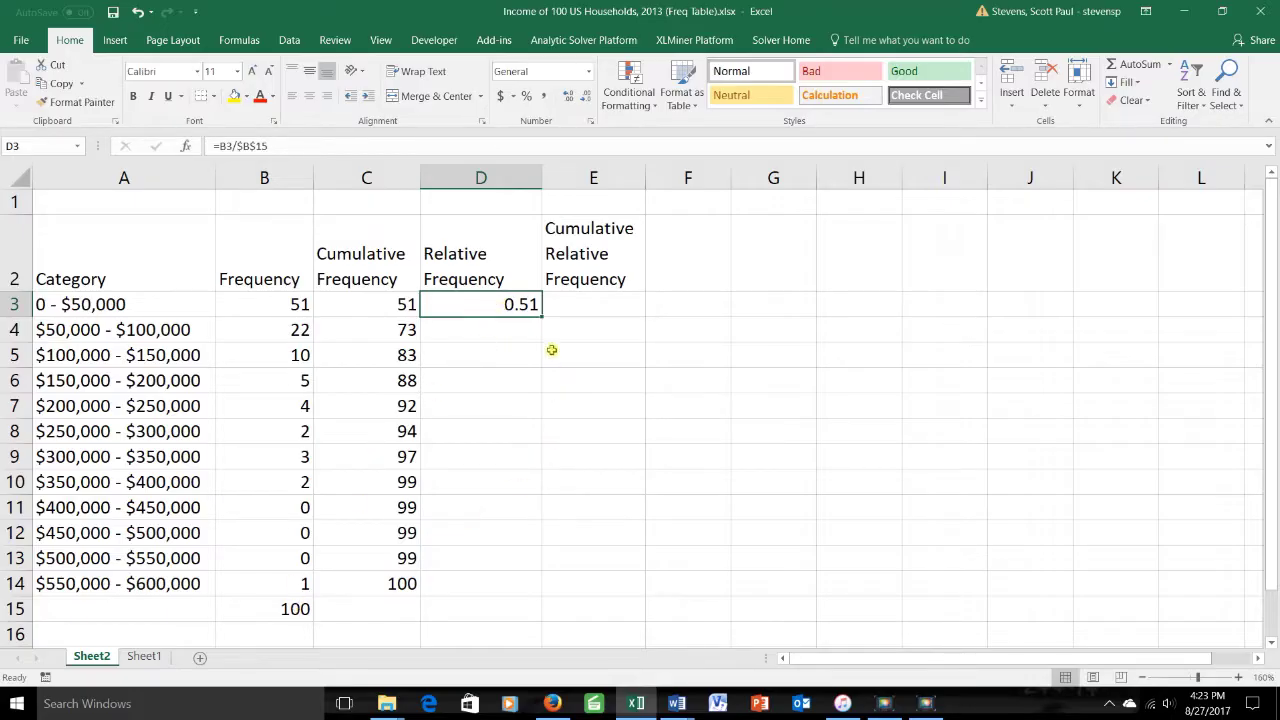
pyautogui.moveTo(541, 316); pyautogui.dragTo(506, 586)
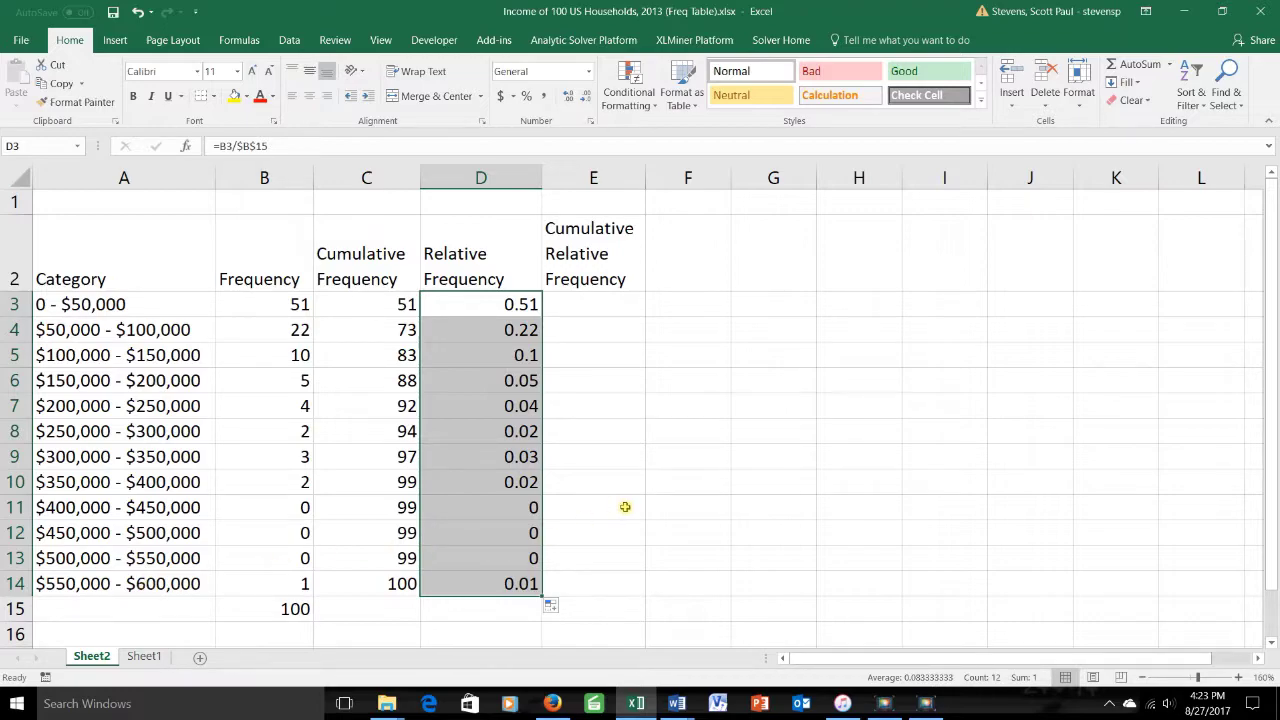
# Enter =D3 in E3 as the first cumulative relative frequency
pyautogui.click(588, 305)
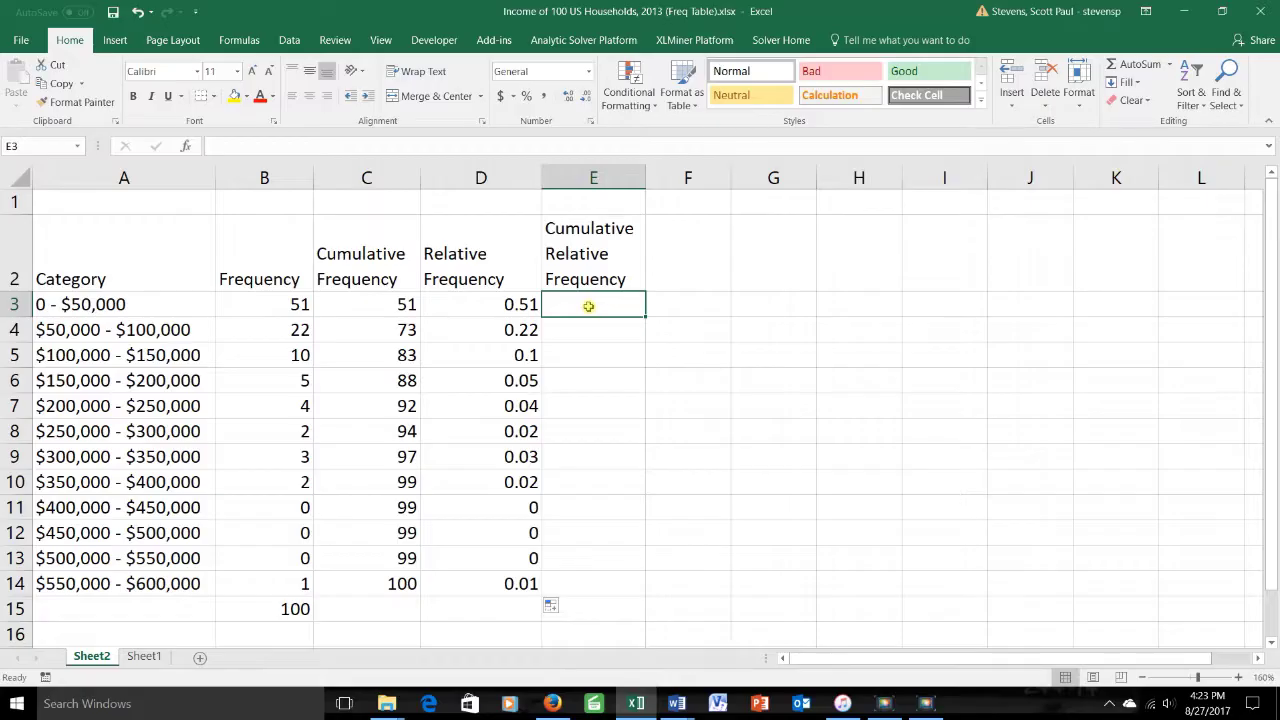
pyautogui.write('=')
pyautogui.press('Left')
pyautogui.press('Return')
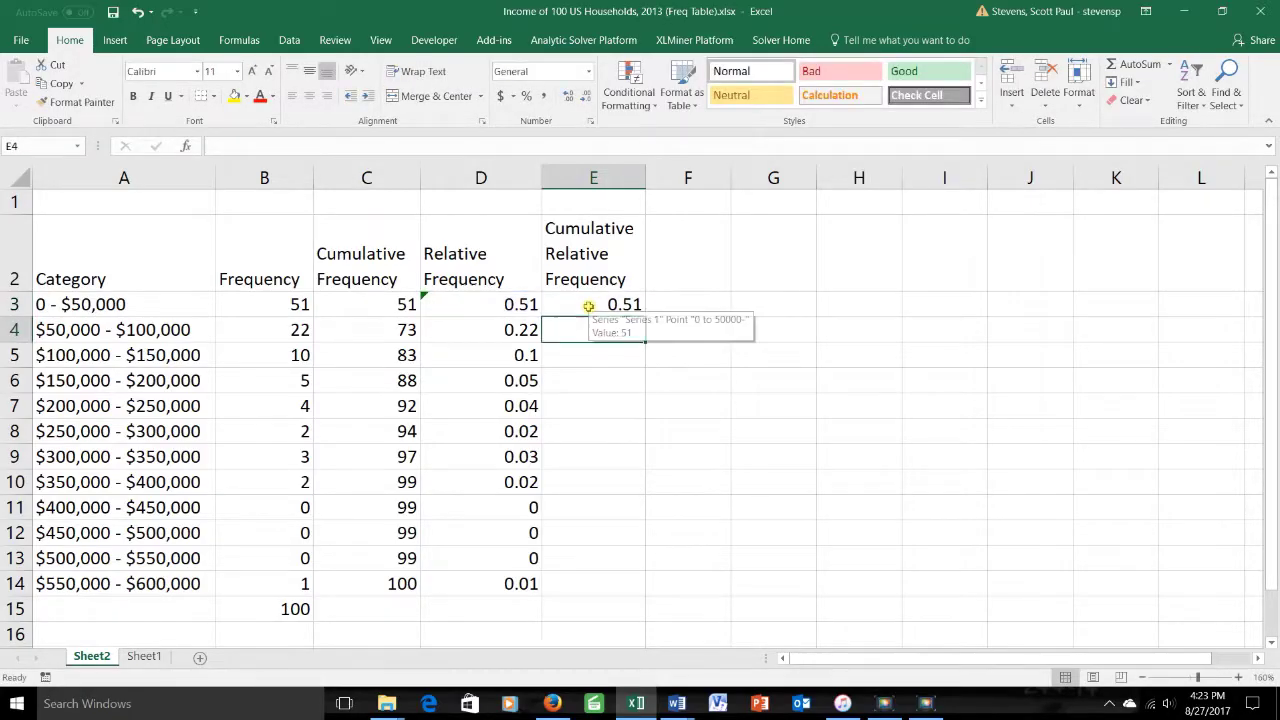
# Enter the running total =E3+D4 in E4 and fill it down to E14
pyautogui.write('=')
pyautogui.press('Up')
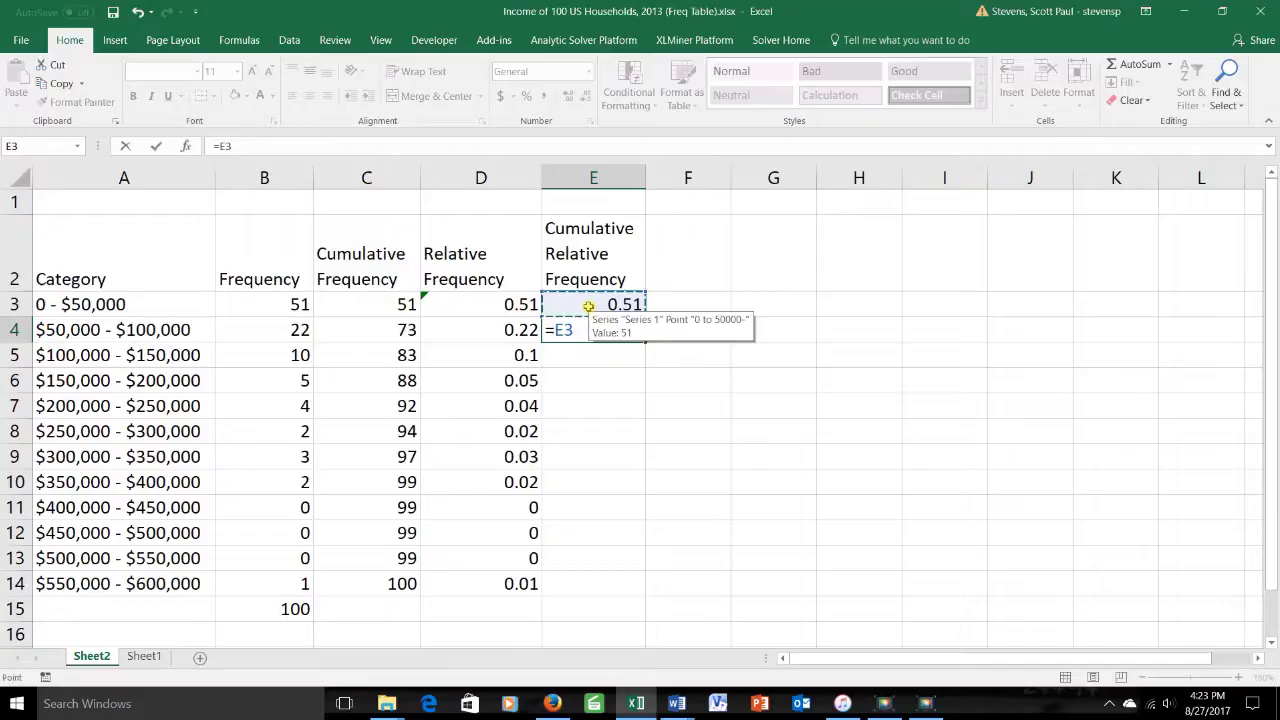
pyautogui.write('+')
pyautogui.press('Left')
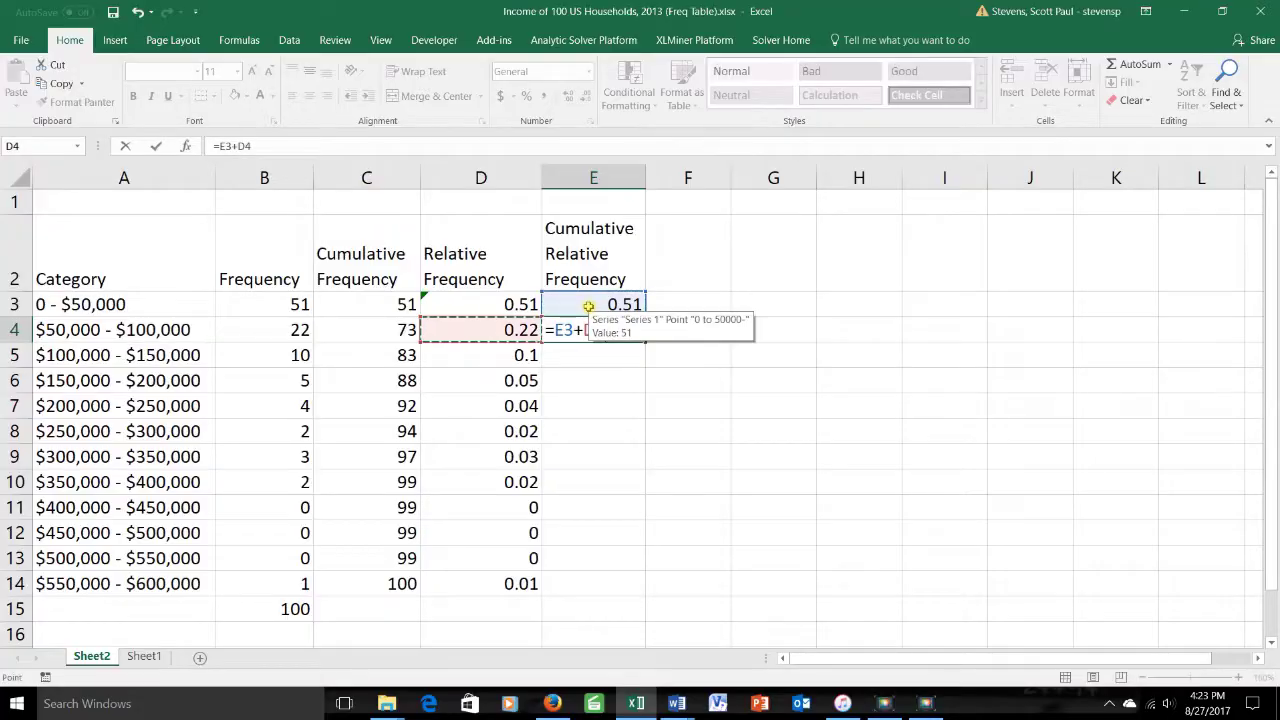
pyautogui.press('Return')
pyautogui.click(579, 325)
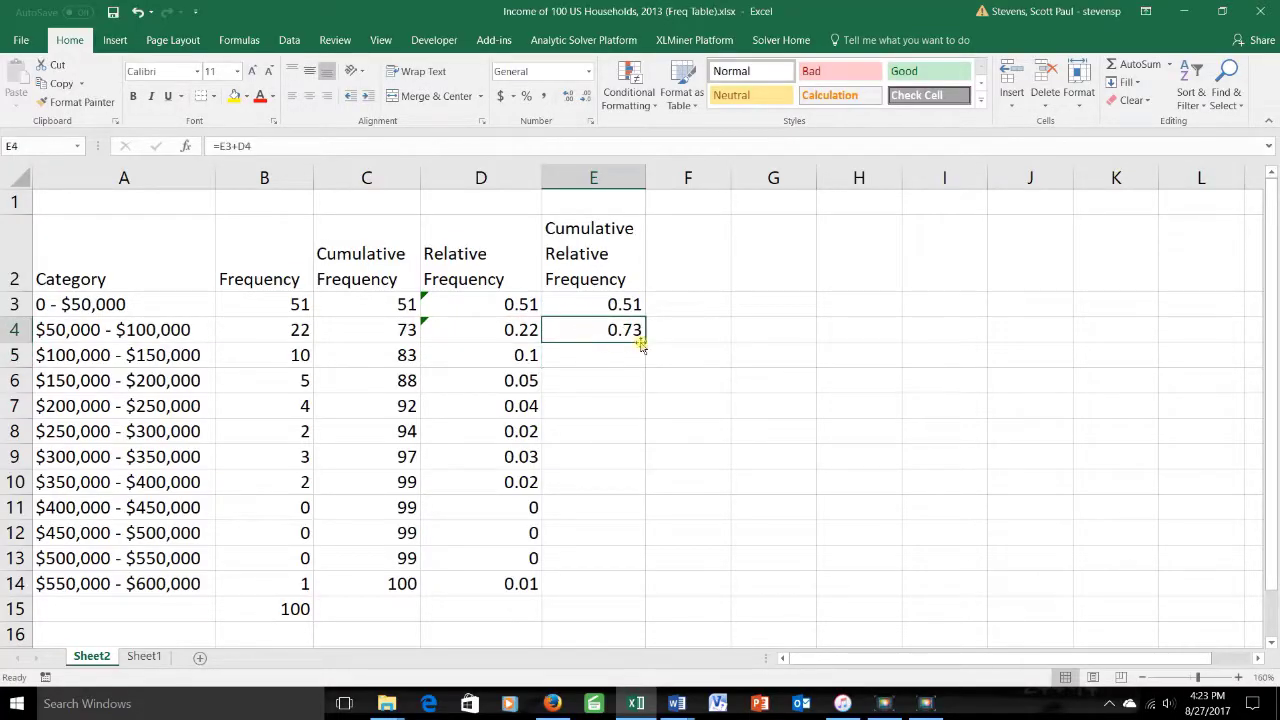
pyautogui.moveTo(645, 342); pyautogui.dragTo(640, 589)
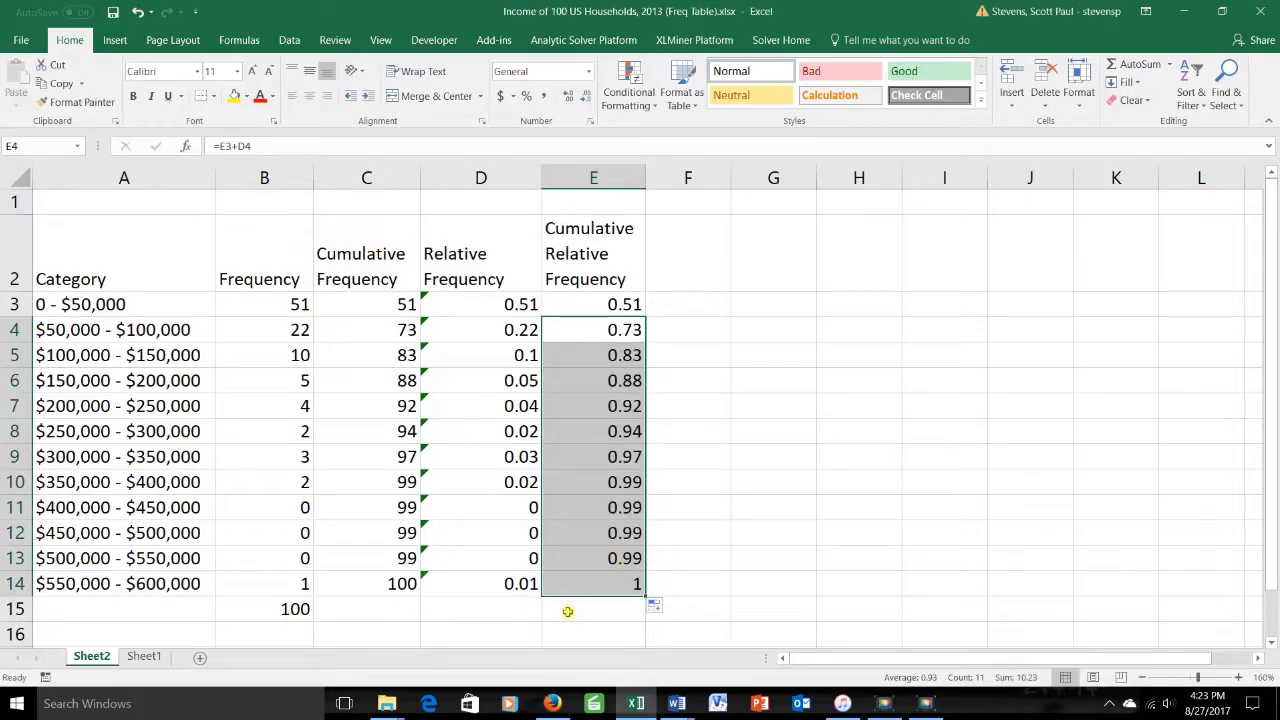
# Check the copied formulas in E10–E13 and D11–D13
pyautogui.click(612, 484)
pyautogui.click(614, 507)
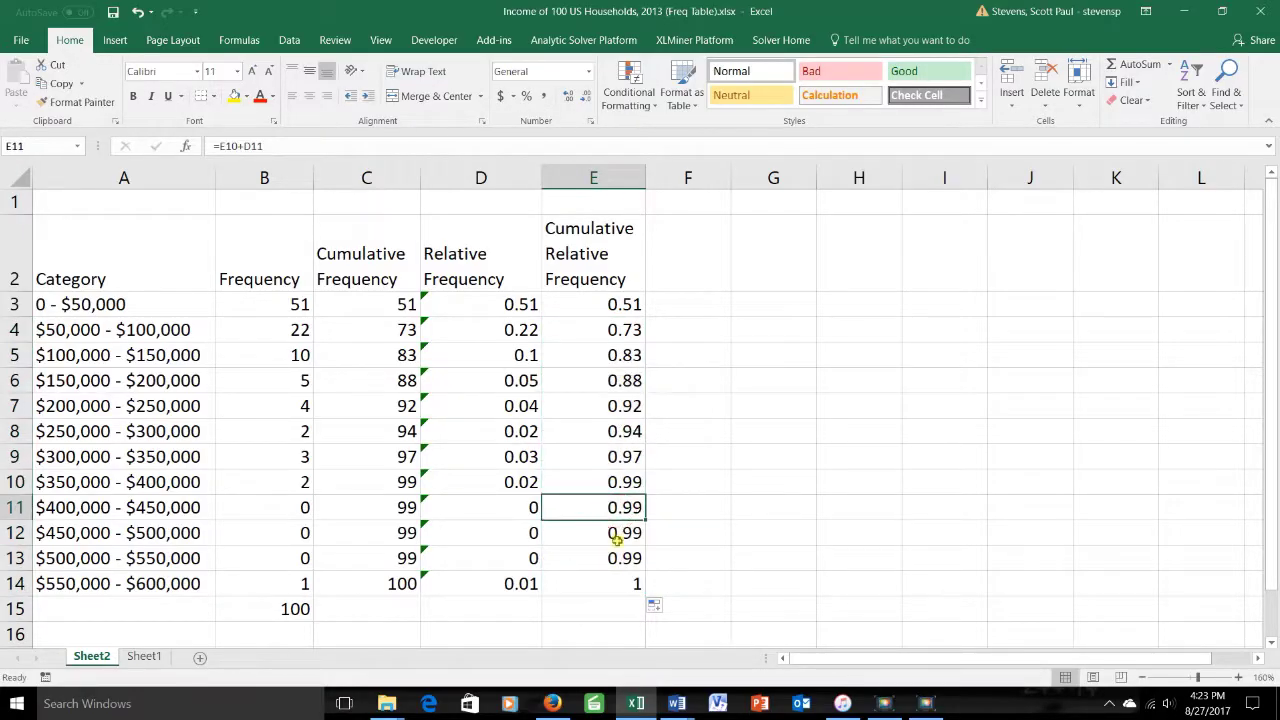
pyautogui.click(616, 533)
pyautogui.click(614, 558)
pyautogui.click(518, 508)
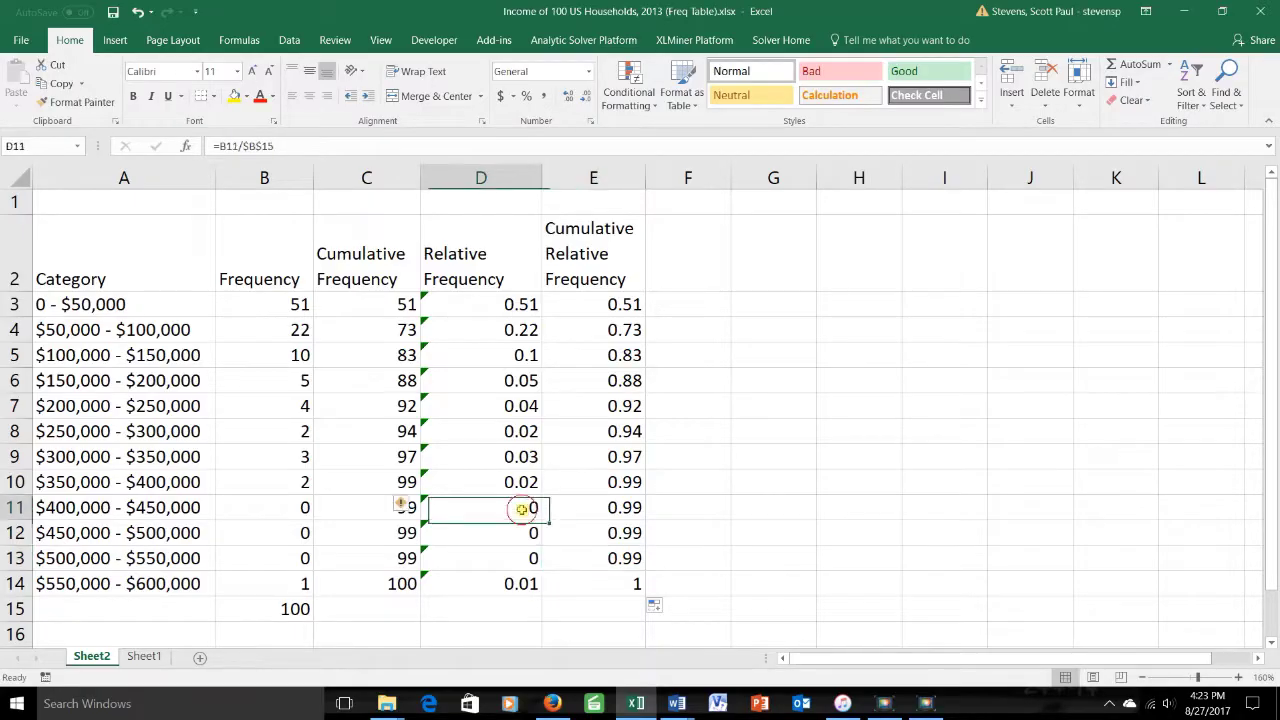
pyautogui.click(523, 531)
pyautogui.click(521, 557)
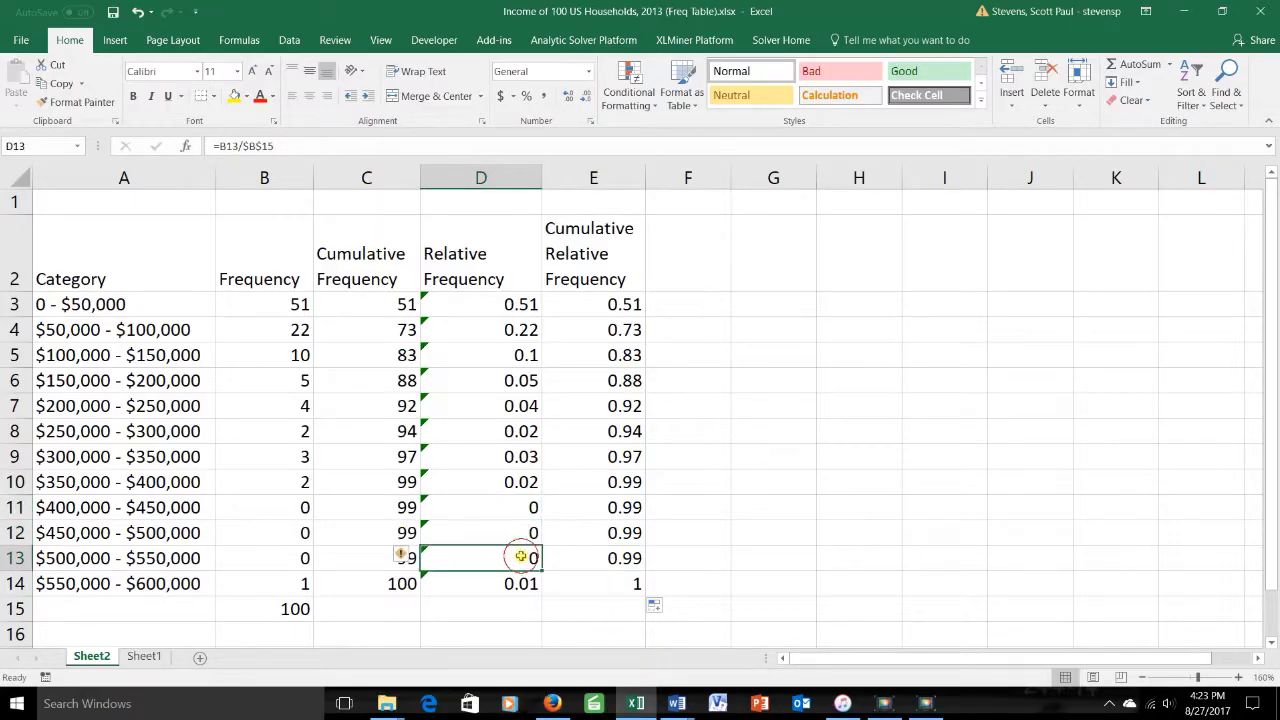